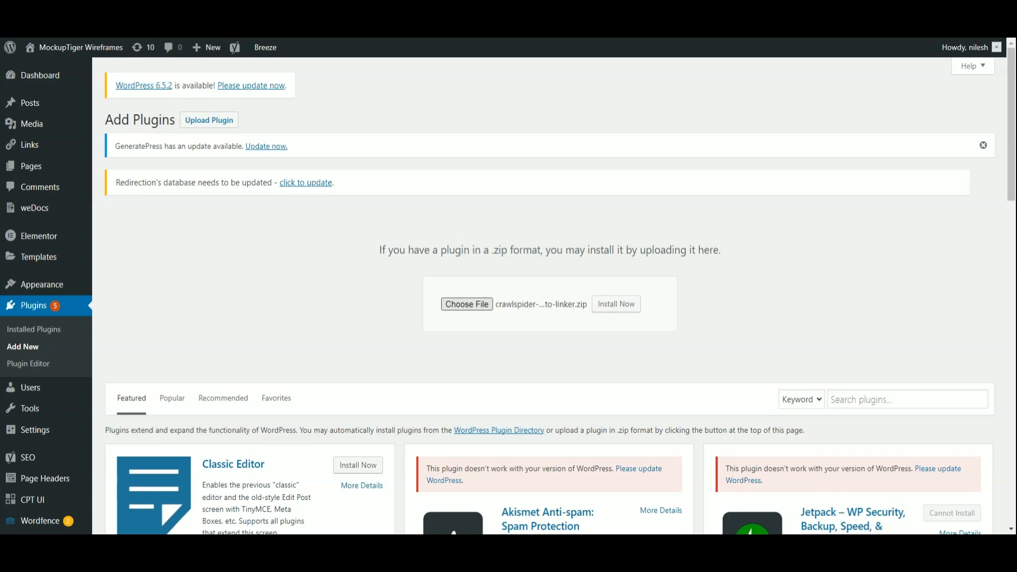
Install and activate the chosen CrawlSpider plugin zip, and open the CrawlSpider Link Builder page.
{"action": "left_click", "coordinate": [625, 311]}
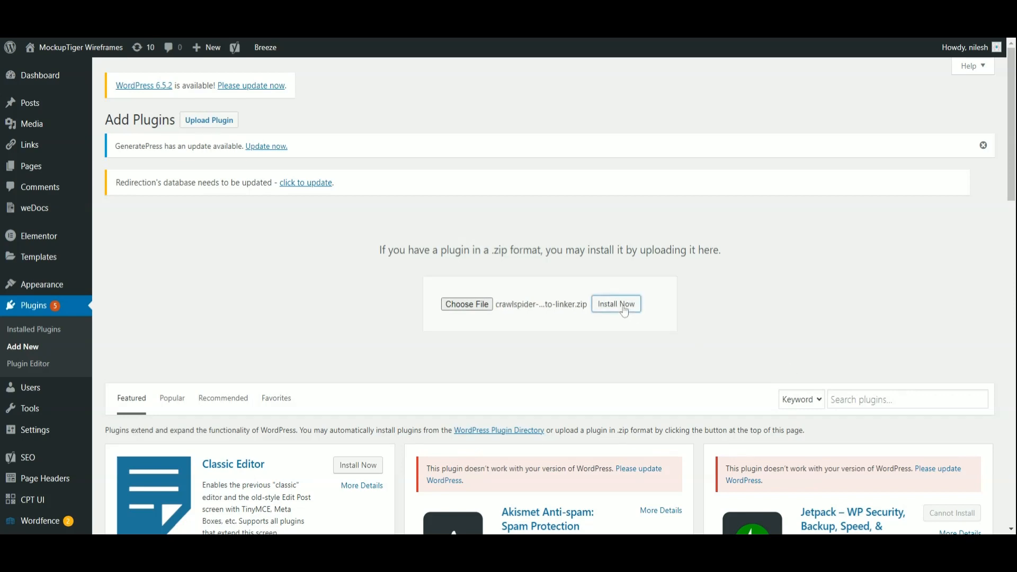
{"action": "left_click", "coordinate": [142, 286]}
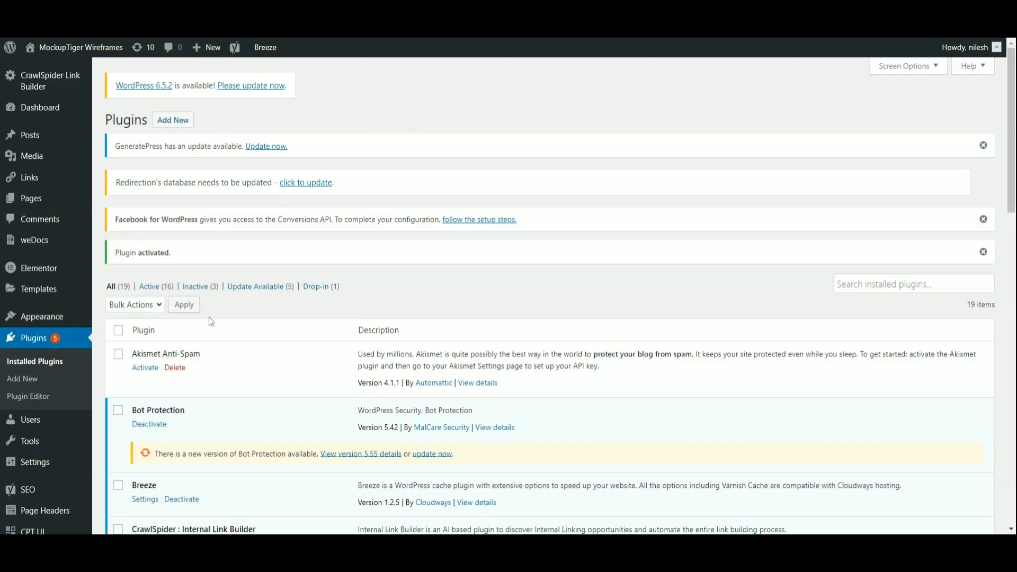
{"action": "mouse_move", "coordinate": [72, 125]}
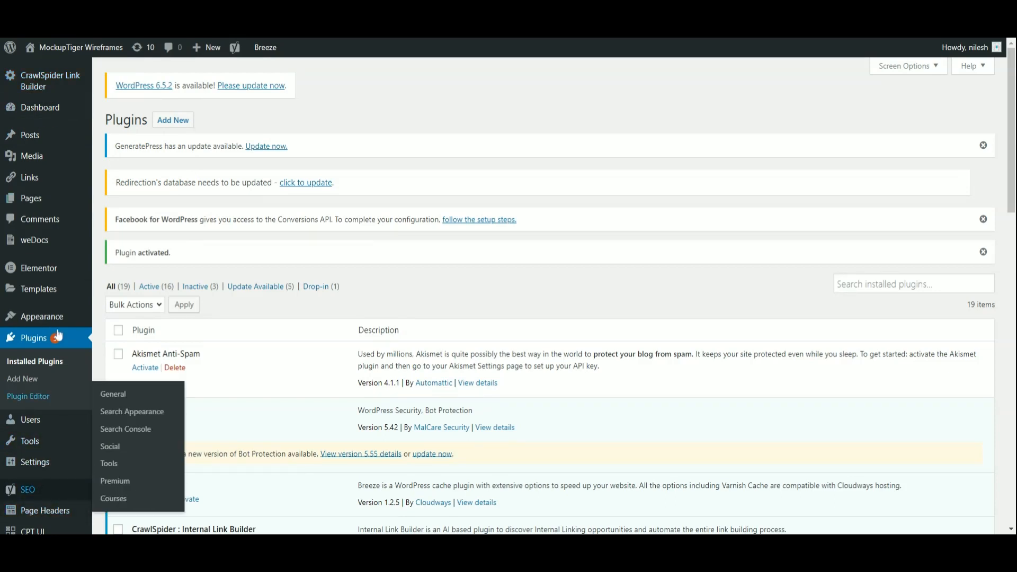
{"action": "left_click", "coordinate": [42, 91]}
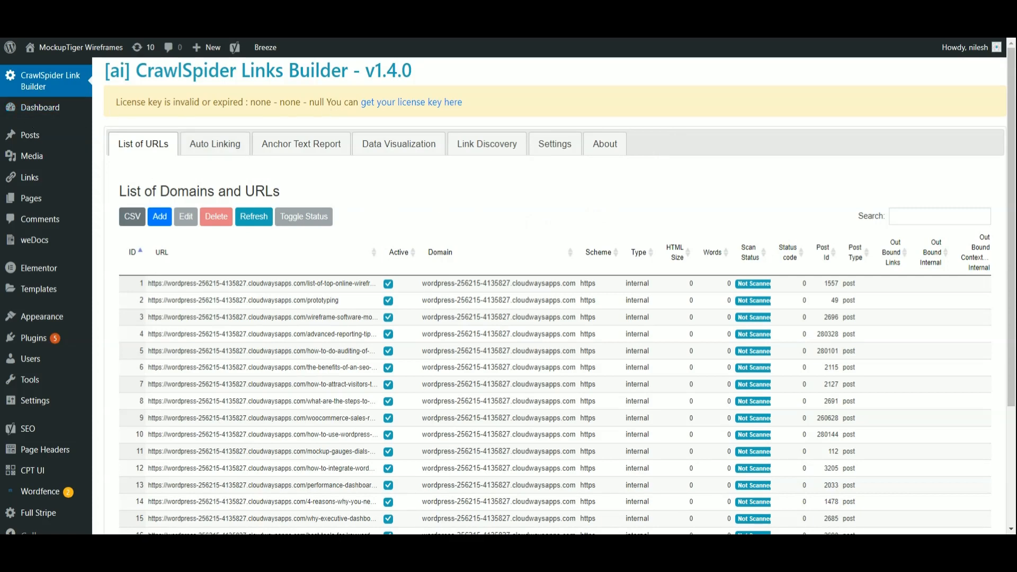
Register the plugin license with the purchase e-mail address and license key, and reload the plugin page.
{"action": "left_click", "coordinate": [607, 151]}
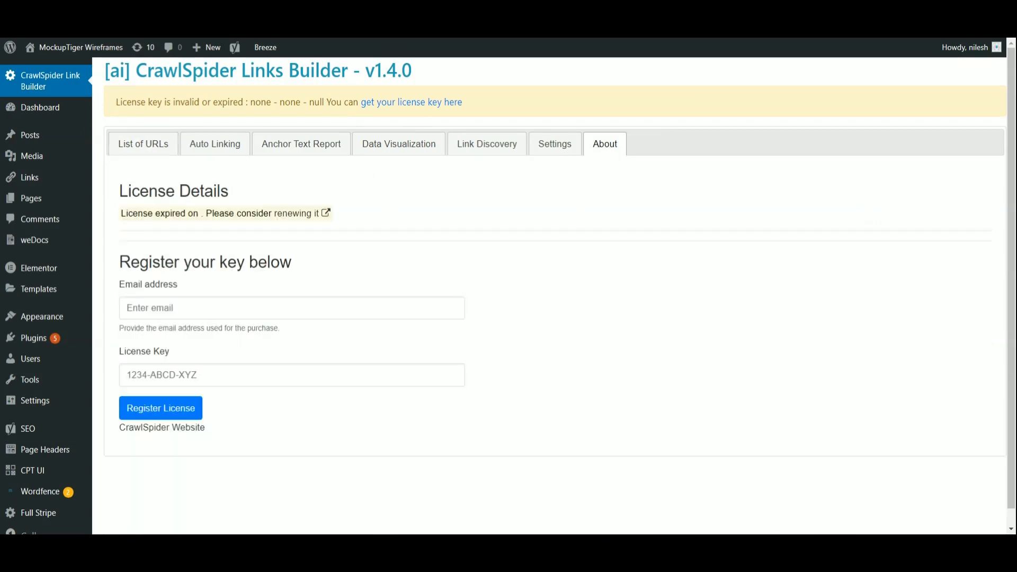
{"action": "left_click", "coordinate": [181, 309]}
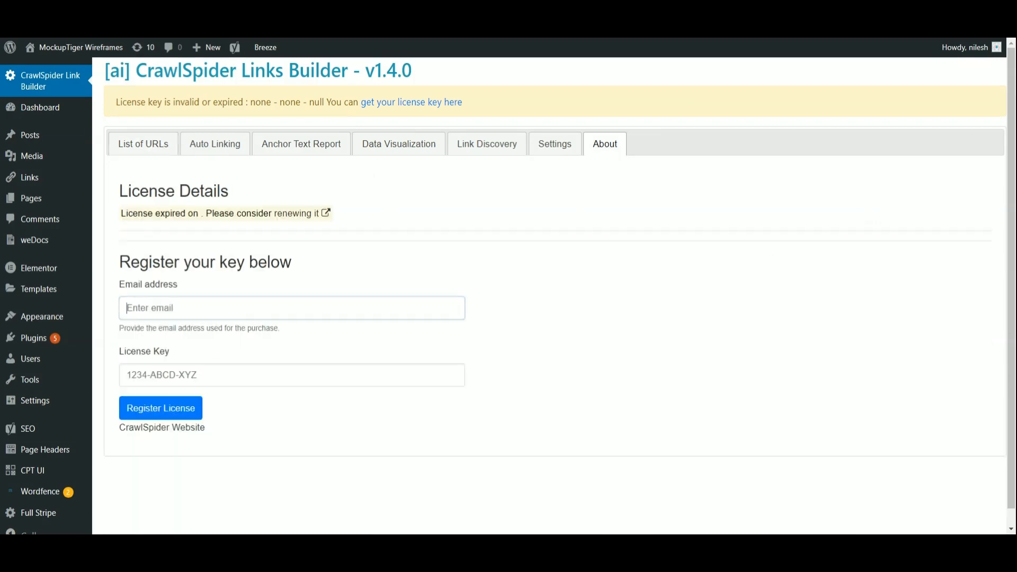
{"action": "left_click", "coordinate": [182, 326]}
{"action": "left_click", "coordinate": [182, 375]}
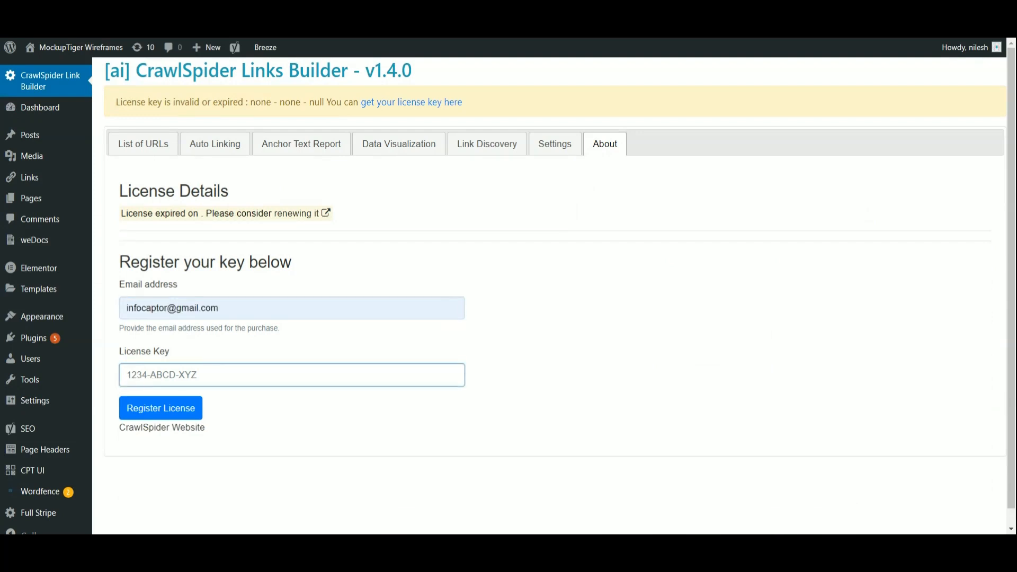
{"action": "key", "text": "ctrl+v"}
{"action": "left_click", "coordinate": [177, 413]}
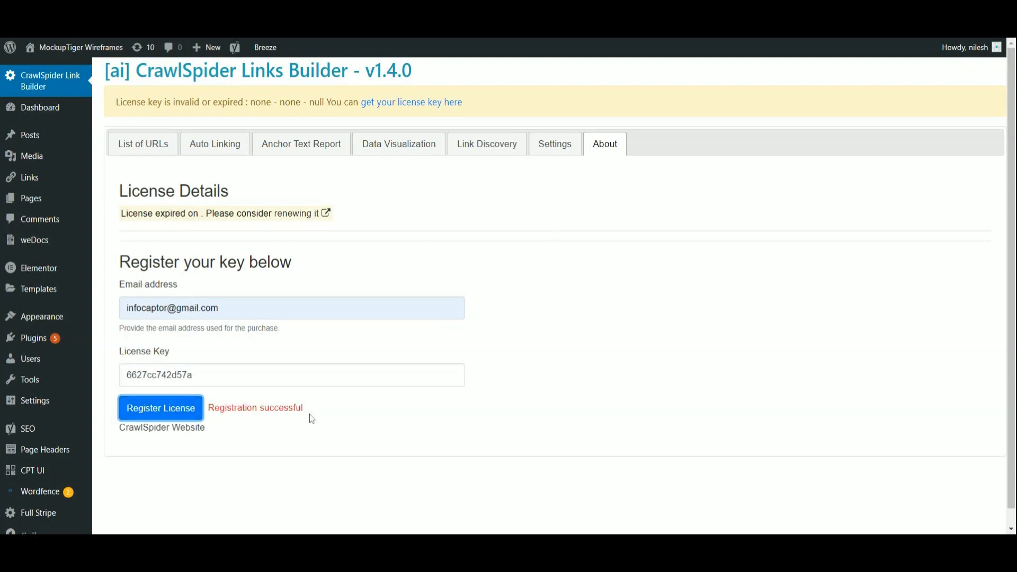
{"action": "left_click_drag", "start_coordinate": [312, 419], "coordinate": [207, 416]}
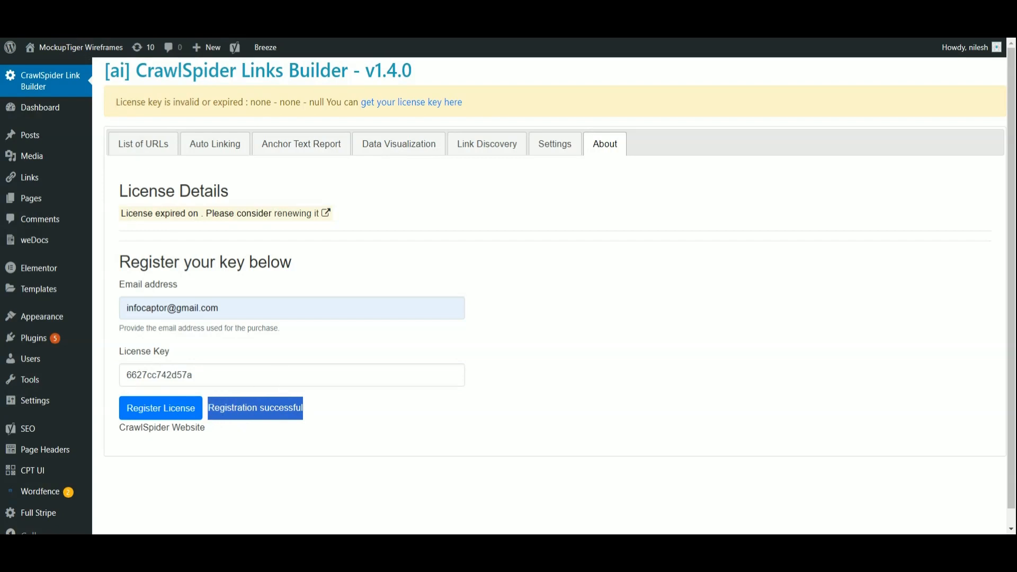
{"action": "key", "text": "F5"}
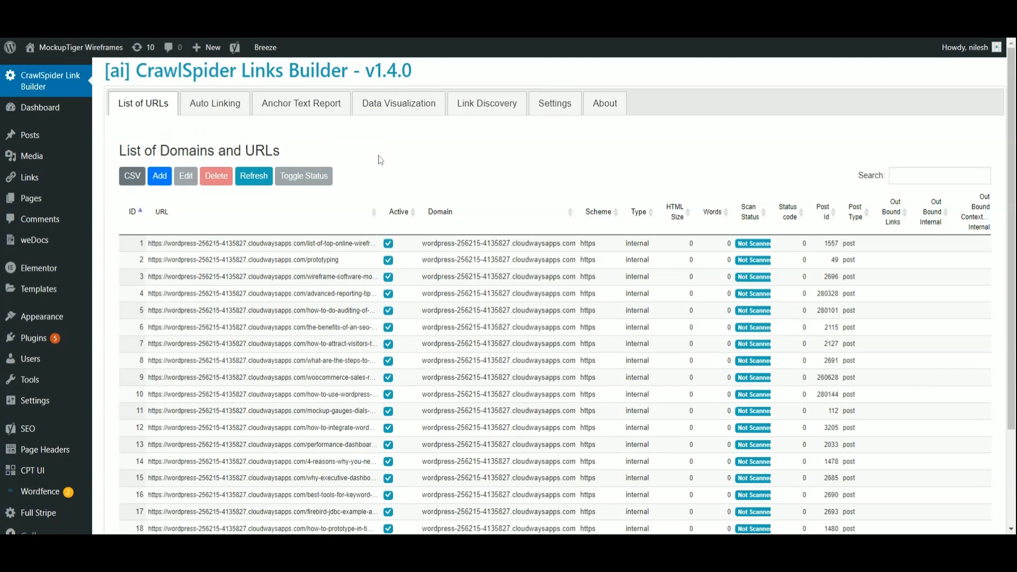
Save the crawl options with post and page as allowed post types and Background Process set to On.
{"action": "left_click", "coordinate": [555, 110]}
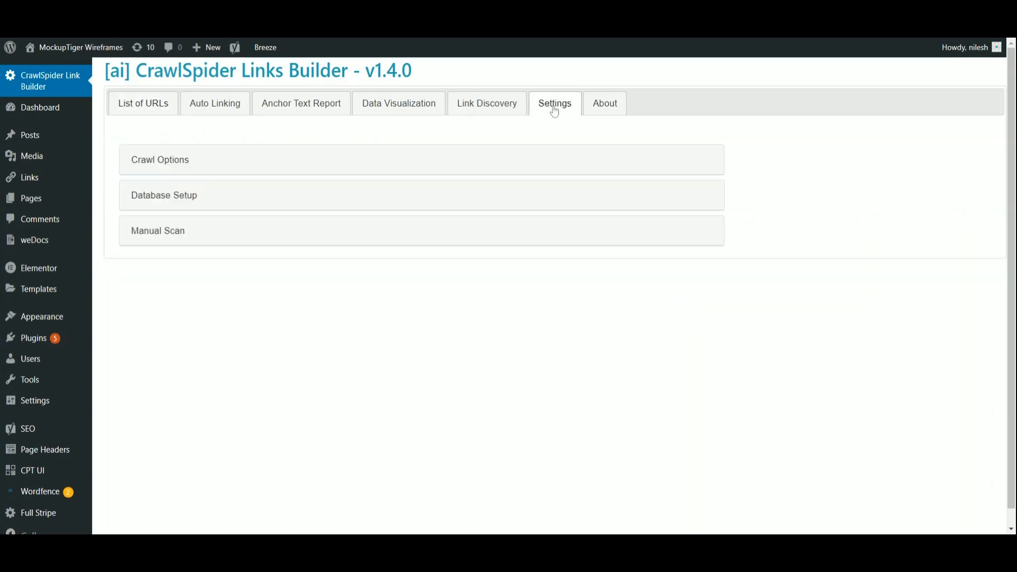
{"action": "left_click", "coordinate": [244, 168]}
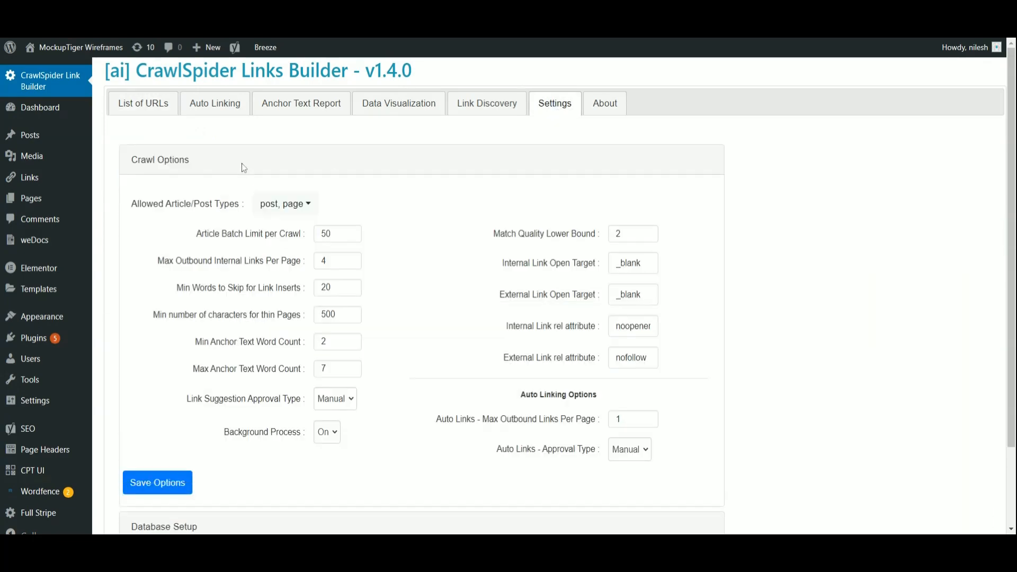
{"action": "left_click", "coordinate": [313, 210]}
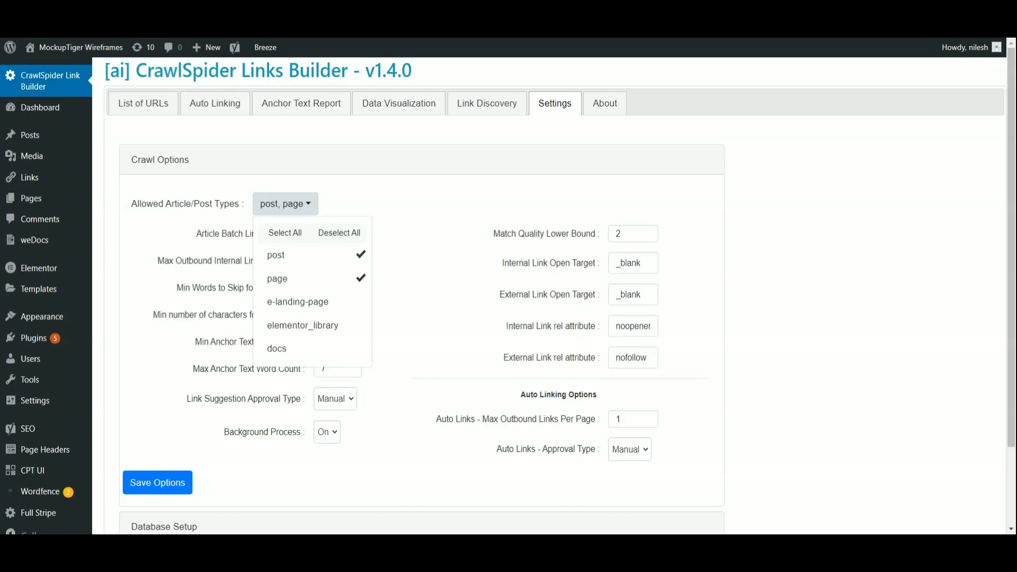
{"action": "left_click", "coordinate": [254, 241]}
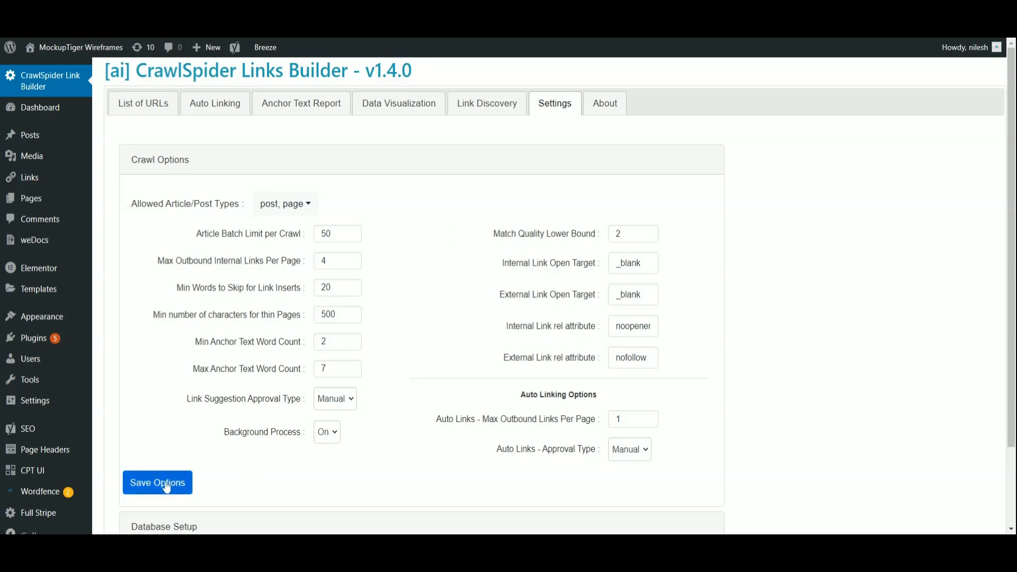
{"action": "left_click", "coordinate": [338, 440]}
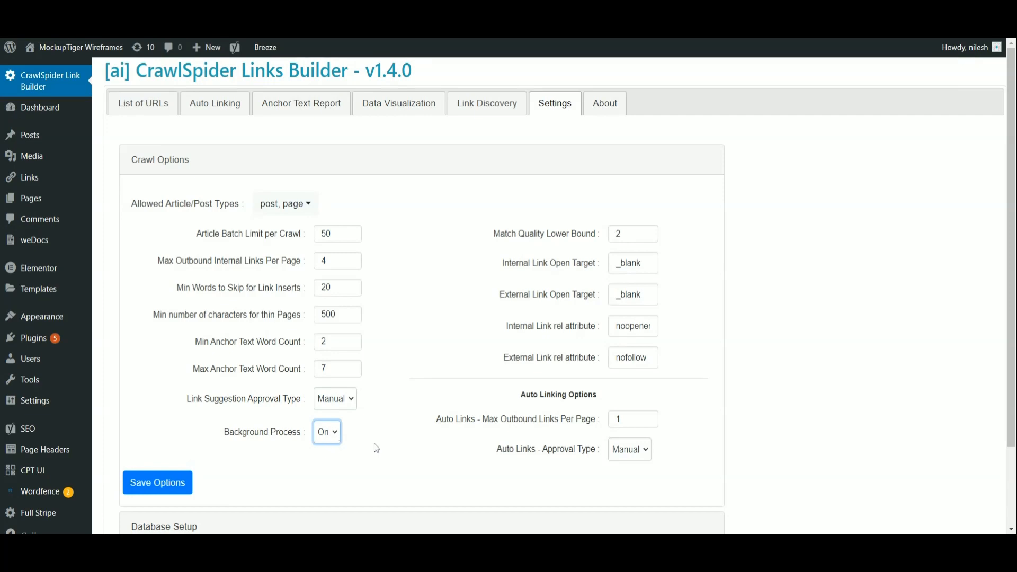
{"action": "left_click", "coordinate": [182, 489]}
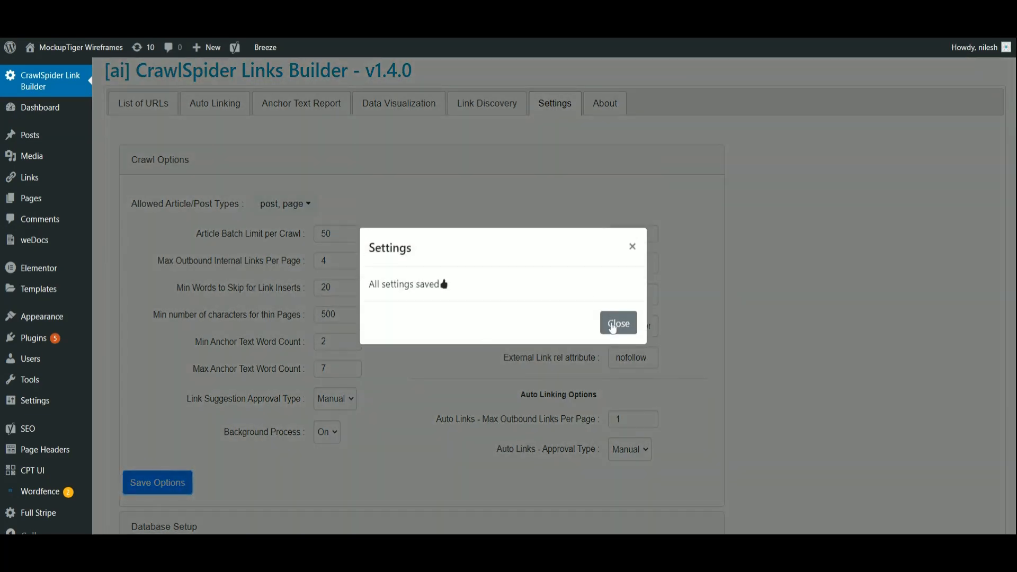
{"action": "left_click", "coordinate": [617, 325]}
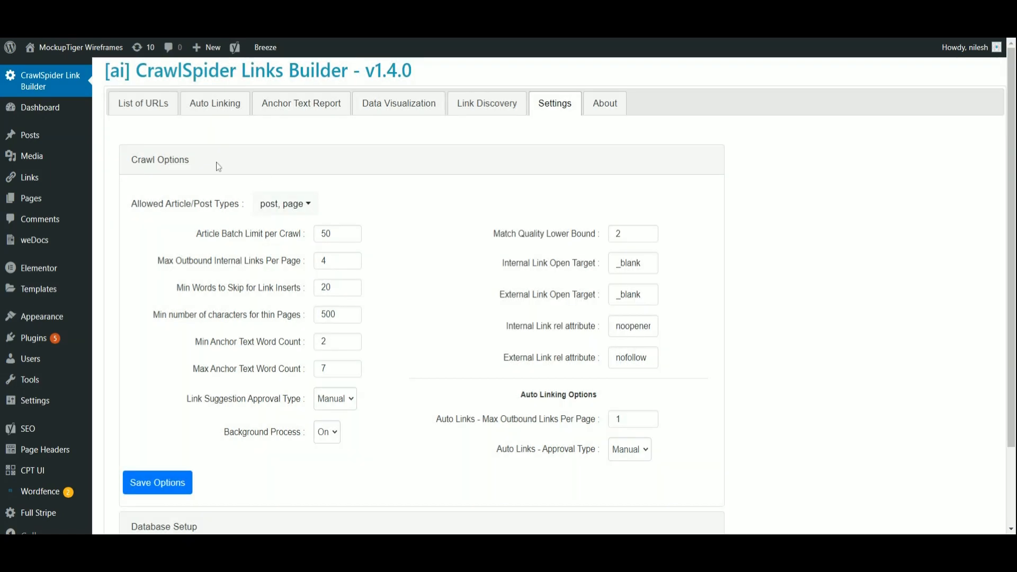
Examine the list of domains and URLs, including its scan status and the outbound and inbound link columns.
{"action": "left_click", "coordinate": [141, 109]}
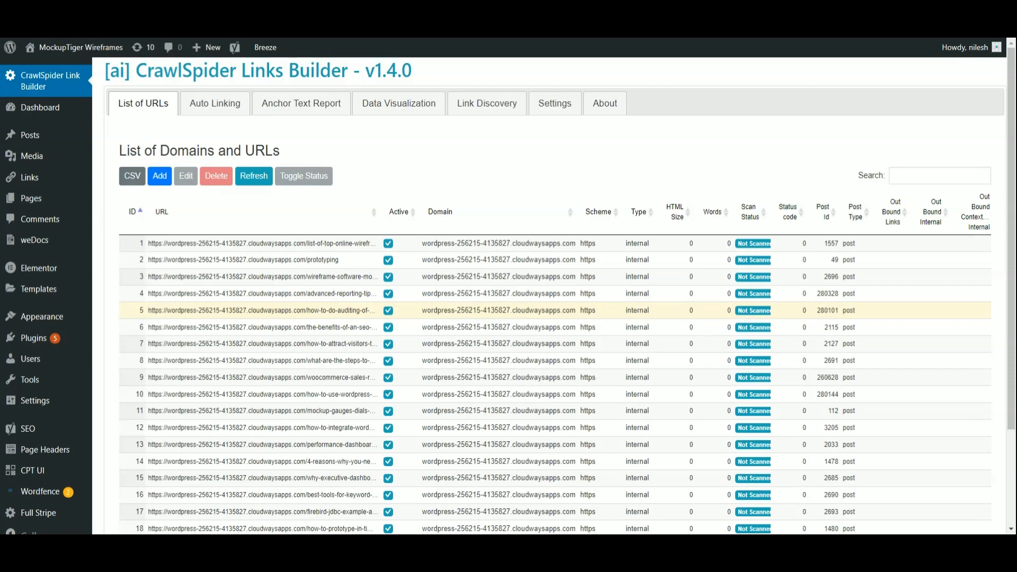
{"action": "scroll", "coordinate": [539, 322], "scroll_direction": "down", "scroll_amount": 3}
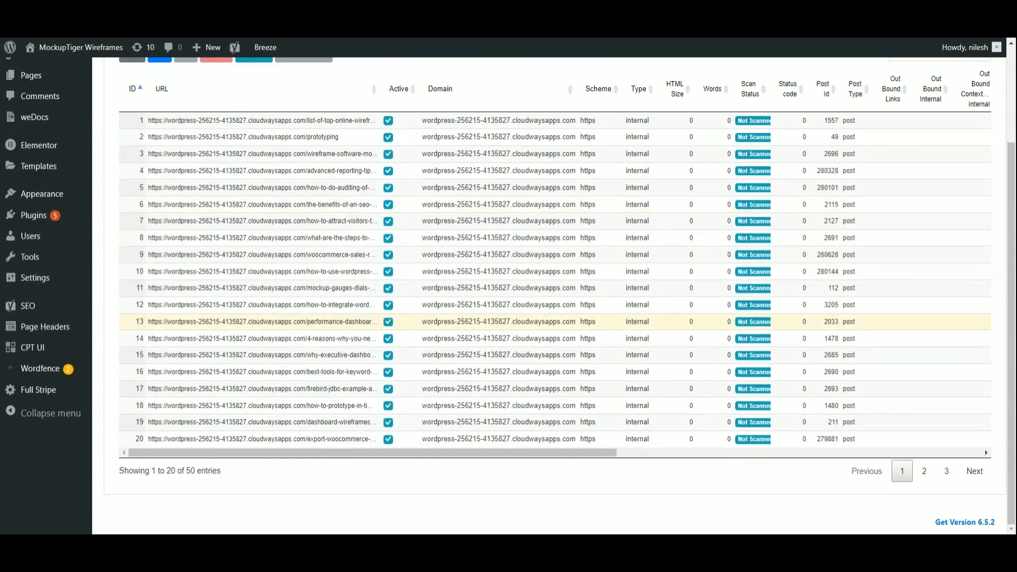
{"action": "scroll", "coordinate": [540, 321], "scroll_direction": "up", "scroll_amount": 3}
{"action": "scroll", "coordinate": [538, 317], "scroll_direction": "down", "scroll_amount": 3}
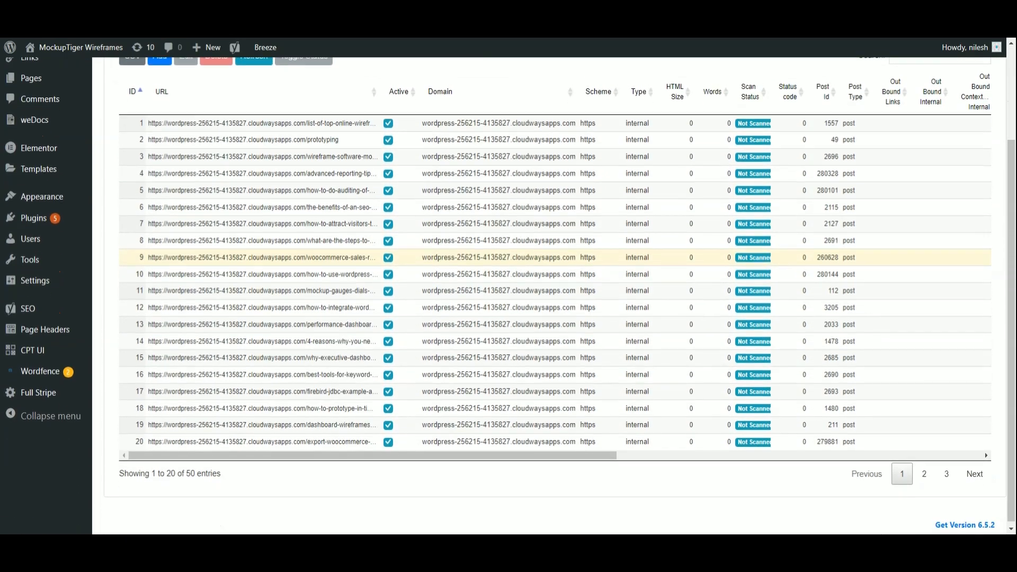
{"action": "scroll", "coordinate": [638, 459], "scroll_direction": "right", "scroll_amount": 10}
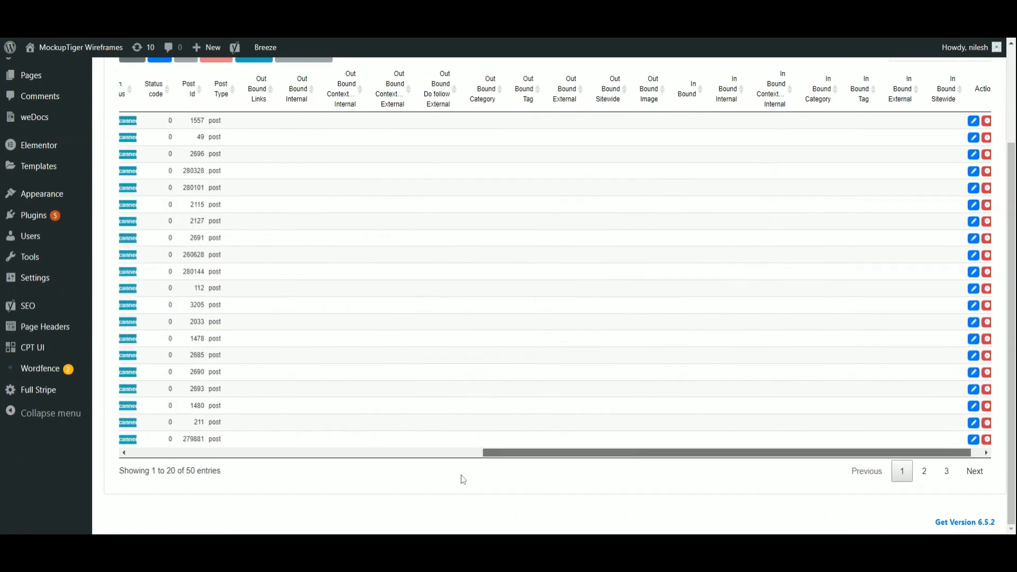
{"action": "scroll", "coordinate": [463, 479], "scroll_direction": "left", "scroll_amount": 10}
{"action": "scroll", "coordinate": [530, 405], "scroll_direction": "up", "scroll_amount": 3}
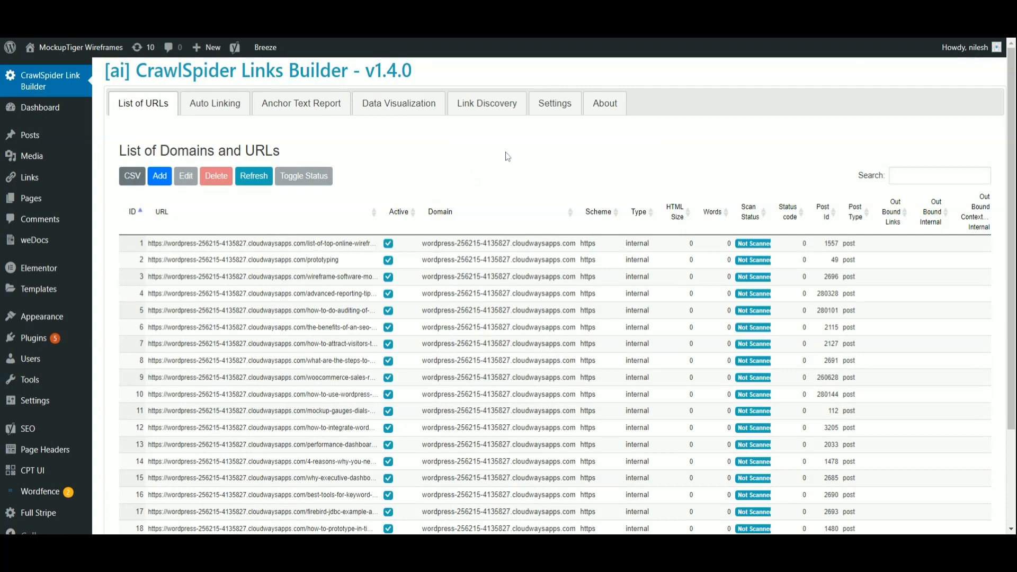
Run a manual scan from the plugin settings and refresh the list of domains and URLs.
{"action": "left_click", "coordinate": [552, 113]}
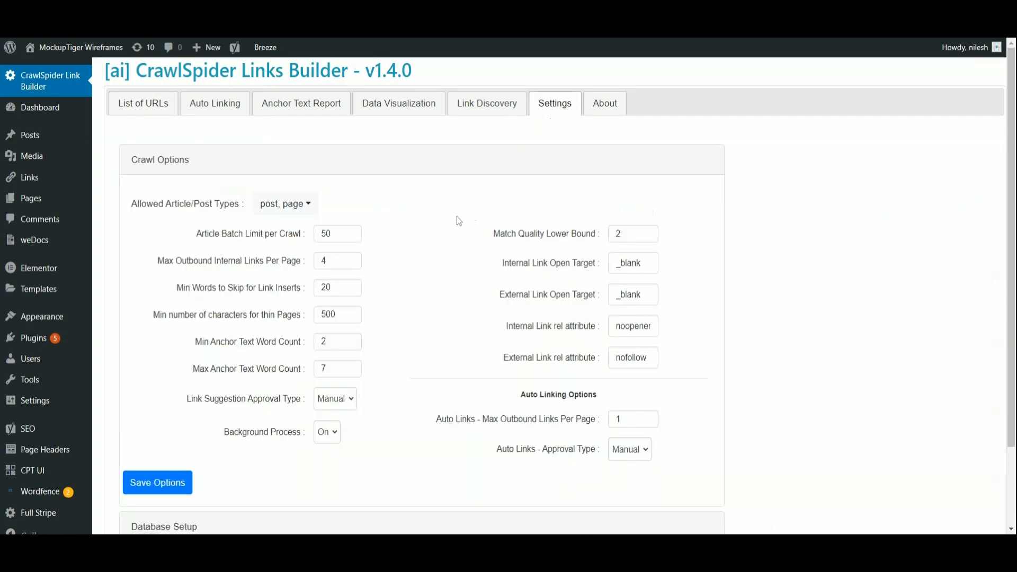
{"action": "left_click", "coordinate": [345, 167]}
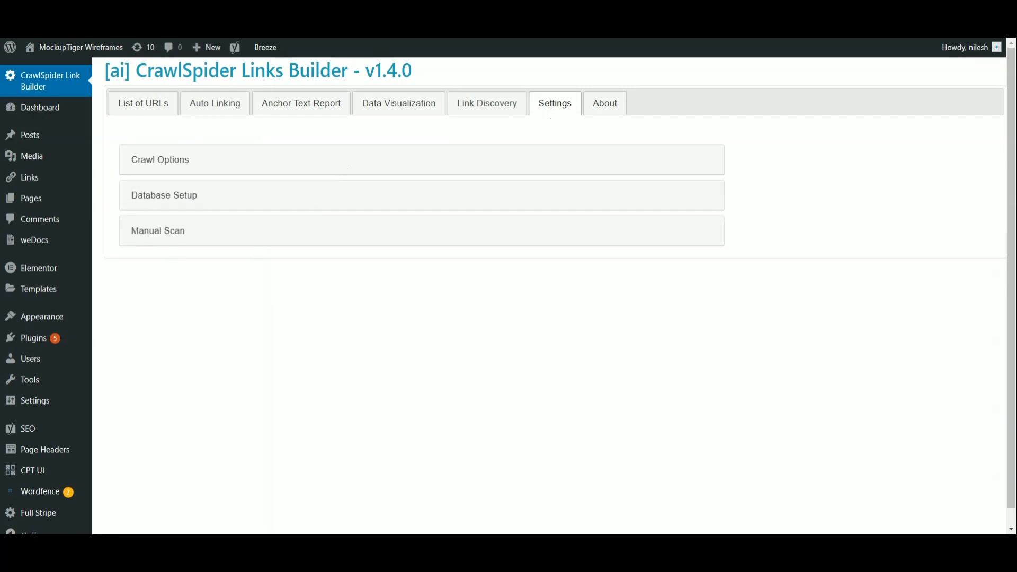
{"action": "left_click", "coordinate": [285, 232]}
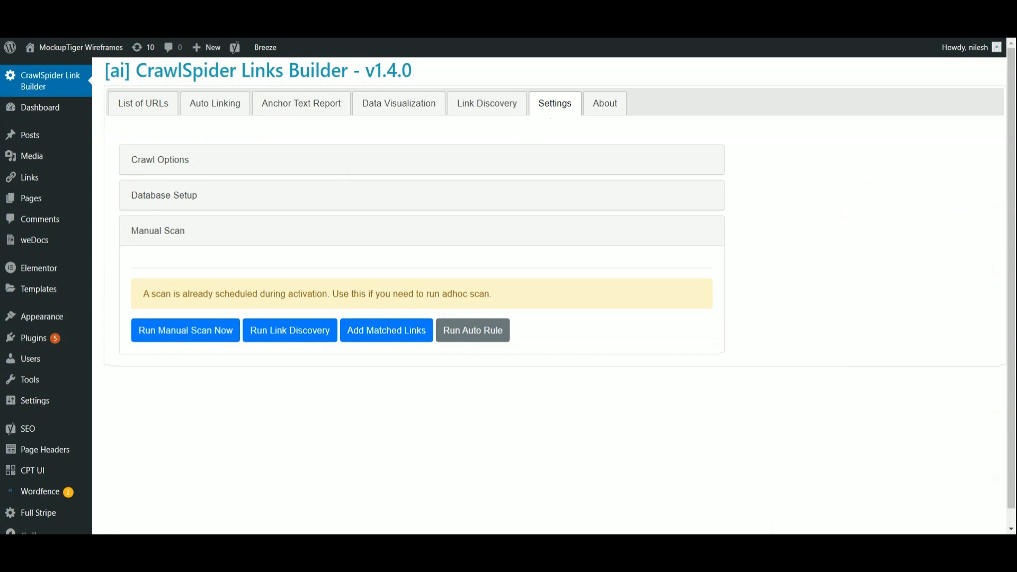
{"action": "left_click", "coordinate": [195, 341]}
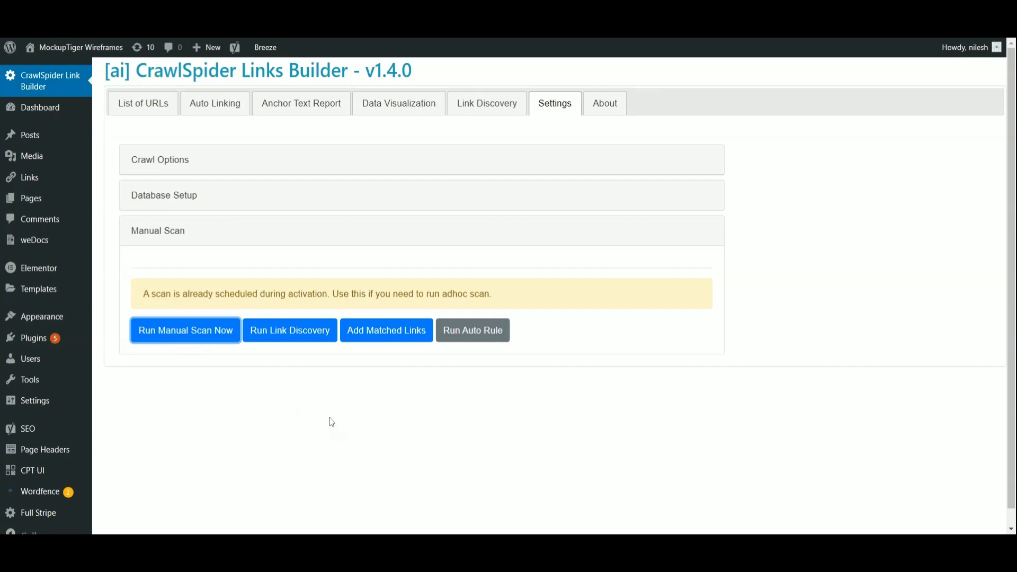
{"action": "left_click", "coordinate": [149, 106]}
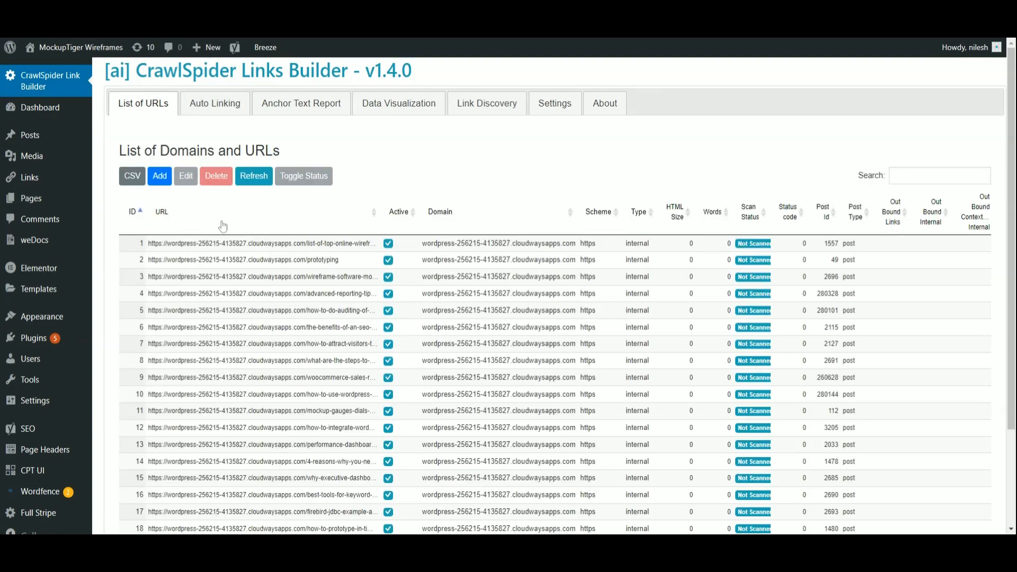
{"action": "left_click", "coordinate": [252, 183]}
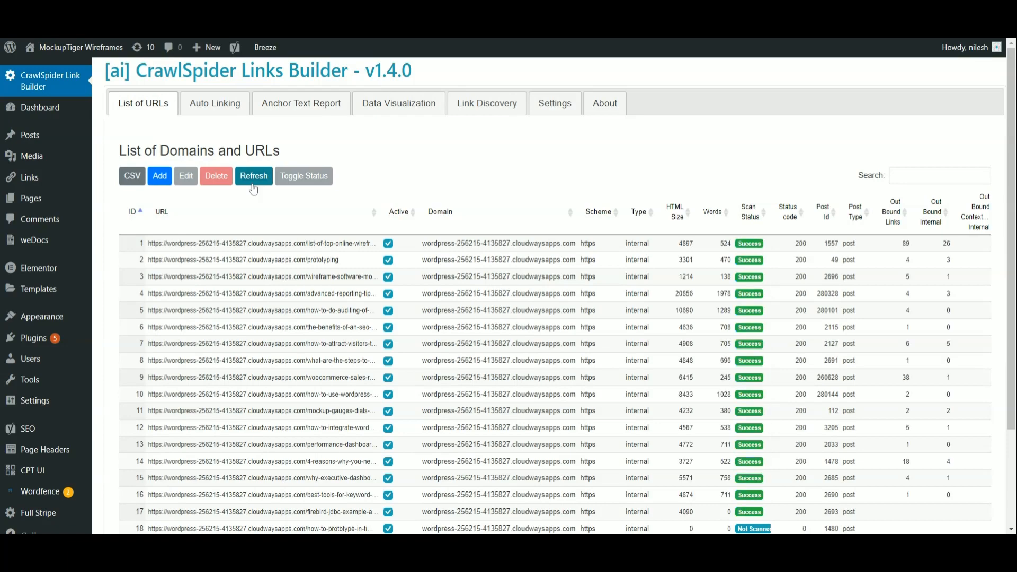